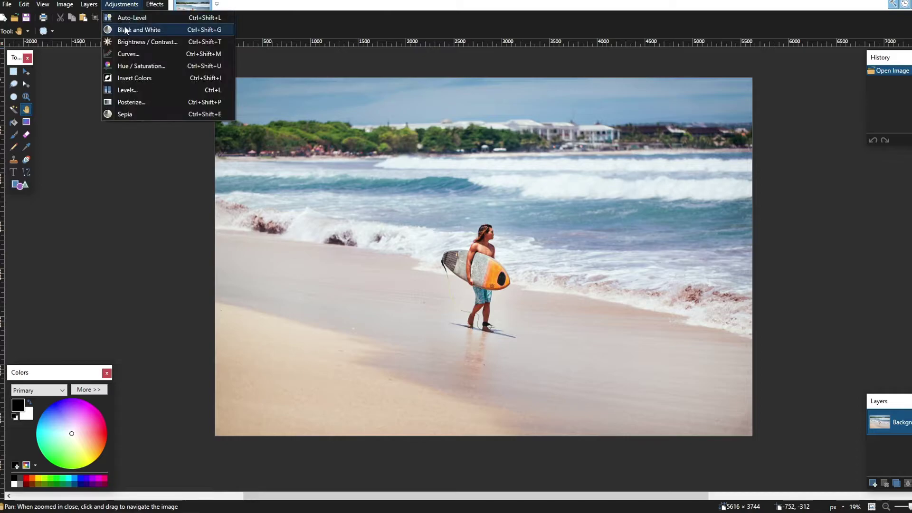
# Step: Open Curves and bend the Luminosity and RGB curves to darken shadows and lift highlights
pyautogui.click(150, 51)
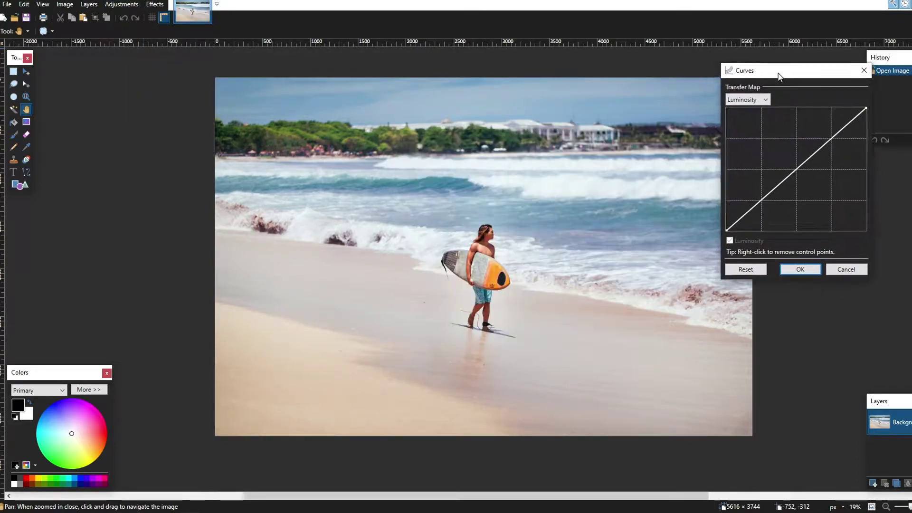
pyautogui.moveTo(785, 188); pyautogui.dragTo(782, 203)
pyautogui.moveTo(856, 129); pyautogui.dragTo(856, 126)
pyautogui.click(768, 89)
pyautogui.click(758, 101)
pyautogui.moveTo(781, 196); pyautogui.dragTo(782, 205)
pyautogui.moveTo(856, 135); pyautogui.dragTo(853, 122)
# Step: Pull down the Green-only curve for a pink tint, then reset the curve to straight
pyautogui.click(750, 231)
pyautogui.click(861, 230)
pyautogui.moveTo(851, 122); pyautogui.dragTo(853, 132)
pyautogui.click(751, 231)
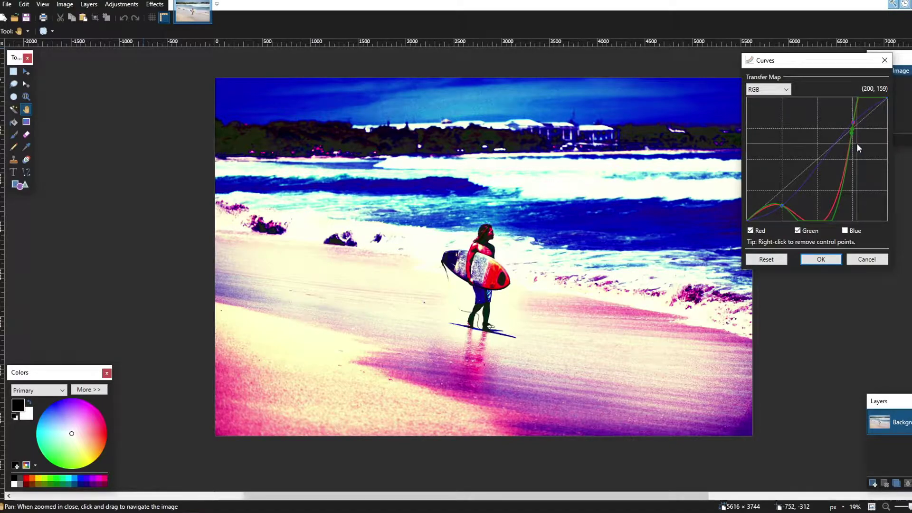
pyautogui.click(767, 260)
# Step: Return to Luminosity mode and build an S-curve with deeper shadows and lifted highlights
pyautogui.click(768, 90)
pyautogui.click(763, 101)
pyautogui.click(768, 90)
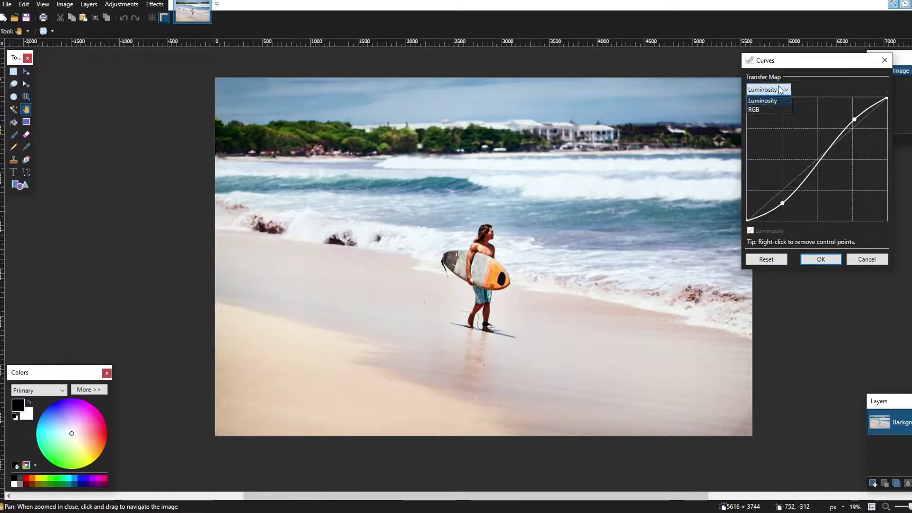
pyautogui.click(767, 109)
pyautogui.click(768, 89)
pyautogui.click(762, 101)
pyautogui.moveTo(783, 203); pyautogui.dragTo(782, 217)
pyautogui.moveTo(854, 120); pyautogui.dragTo(855, 129)
# Step: Bend the RGB curve into a stronger-contrast S-shape
pyautogui.click(768, 89)
pyautogui.click(763, 110)
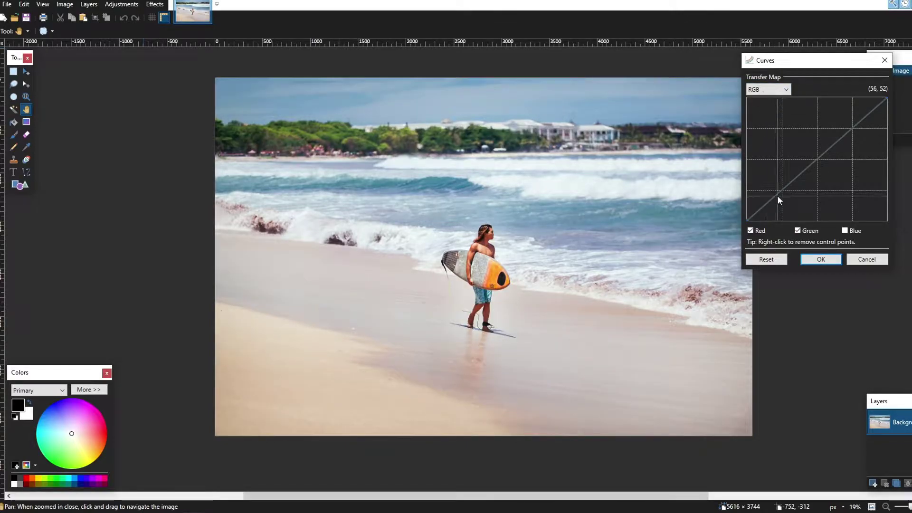
pyautogui.moveTo(782, 190); pyautogui.dragTo(782, 203)
pyautogui.moveTo(852, 141); pyautogui.dragTo(852, 123)
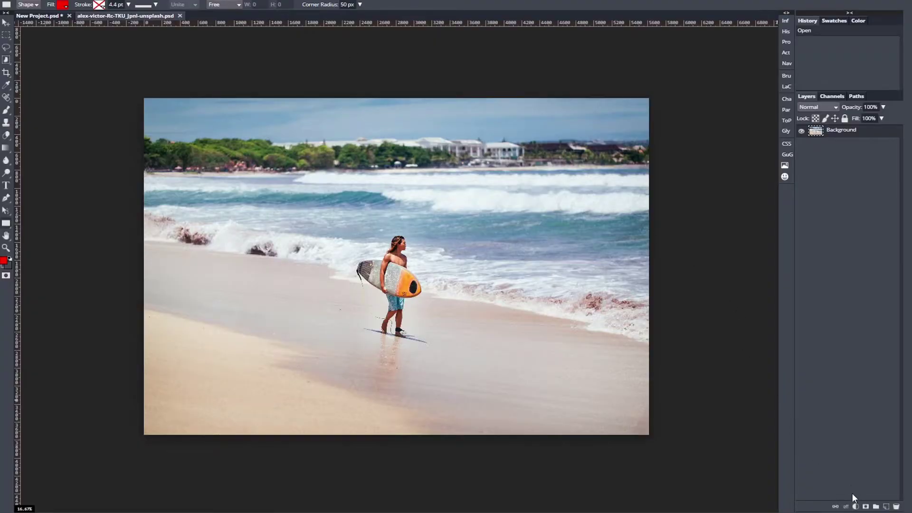
# Step: Add a Curves 1 adjustment layer and drag two points into an S-curve for stronger contrast
pyautogui.click(855, 506)
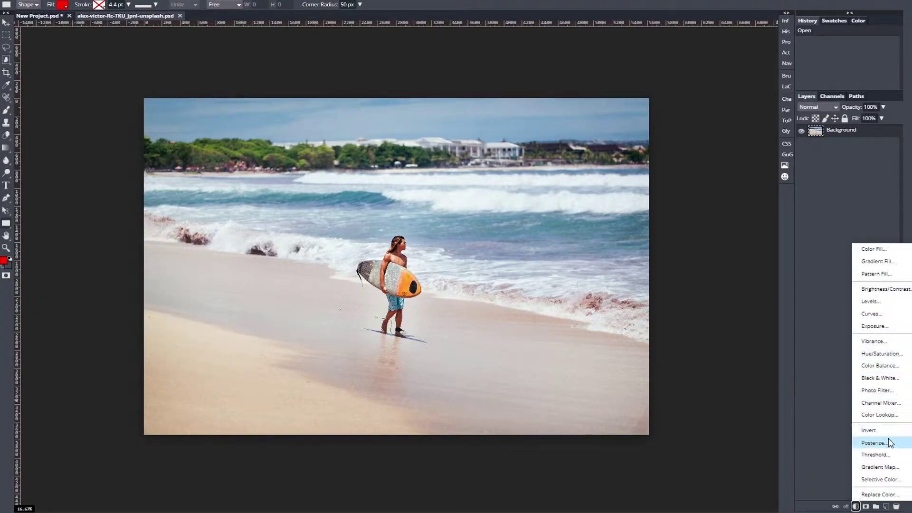
pyautogui.click(885, 317)
pyautogui.moveTo(682, 158); pyautogui.dragTo(687, 169)
pyautogui.moveTo(733, 117)
pyautogui.mouseDown()
pyautogui.moveTo(737, 102)
pyautogui.moveTo(739, 114)
pyautogui.mouseUp()
pyautogui.click(11, 11)
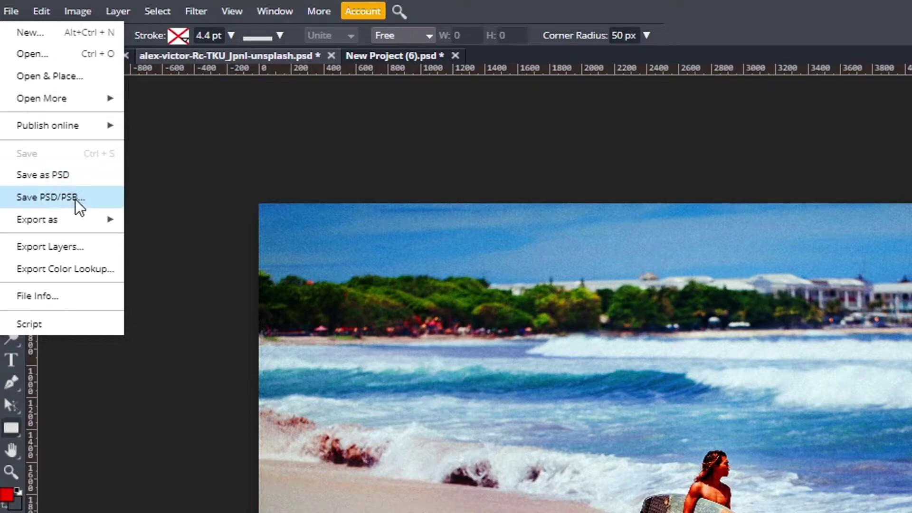
# Step: Save the beach project as a PSD file, then close the save dialog
pyautogui.click(75, 199)
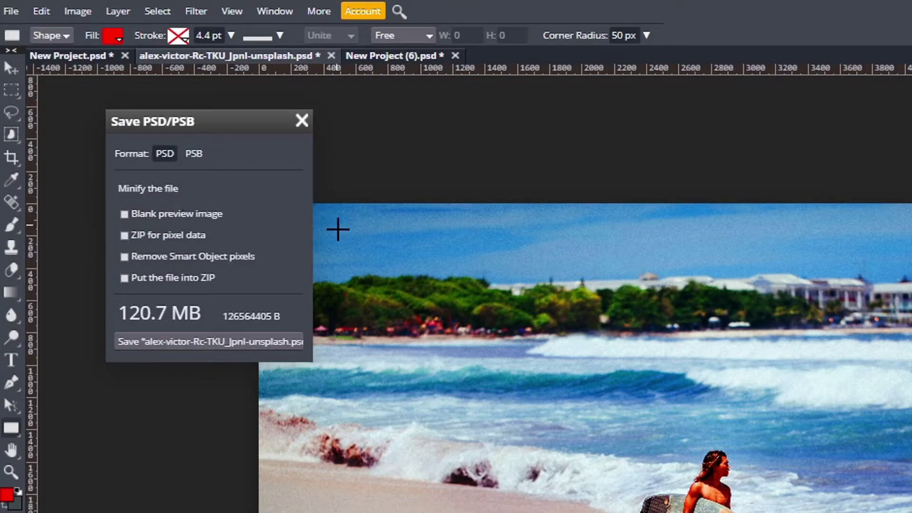
pyautogui.click(254, 350)
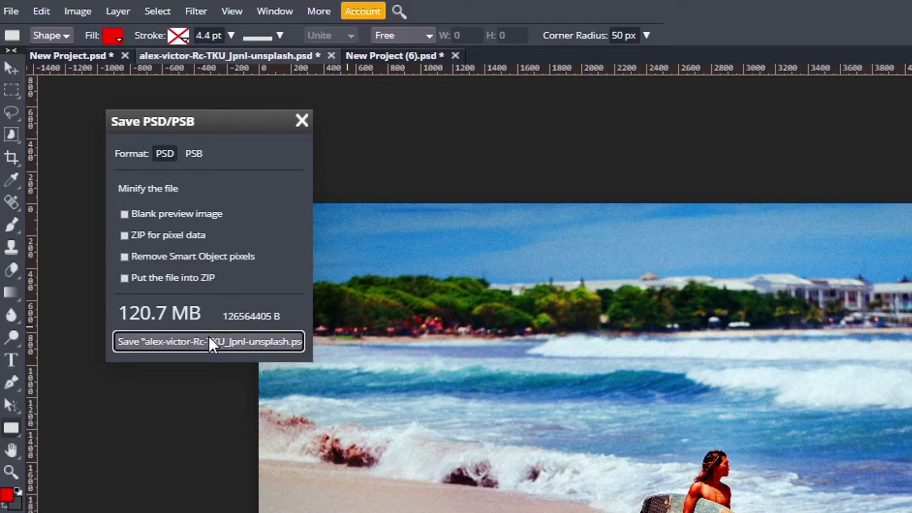
pyautogui.scroll(-1, 211, 343)
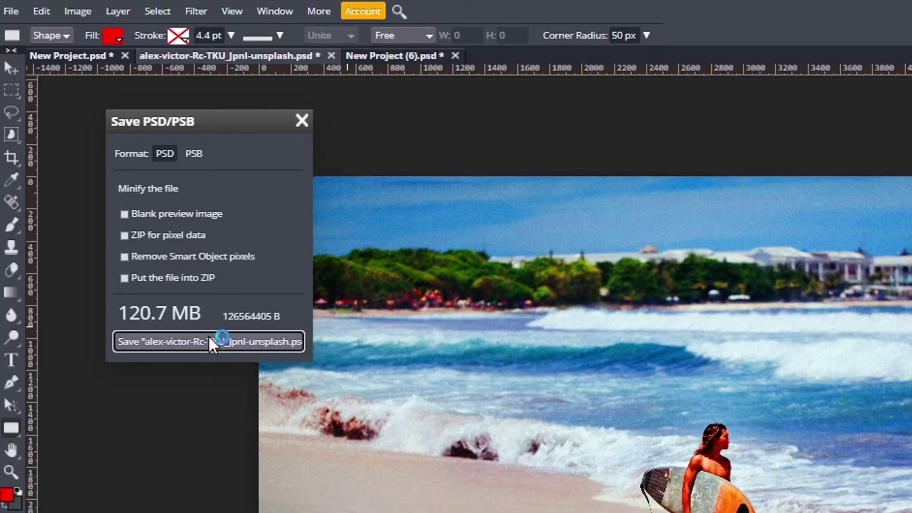
pyautogui.click(302, 121)
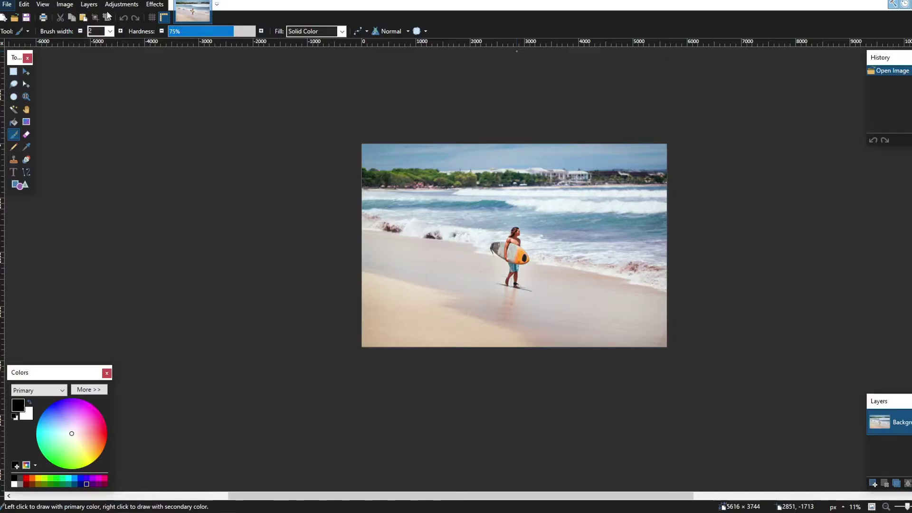
# Step: Apply Auto-Level to the beach photo in Paint.NET
pyautogui.click(121, 5)
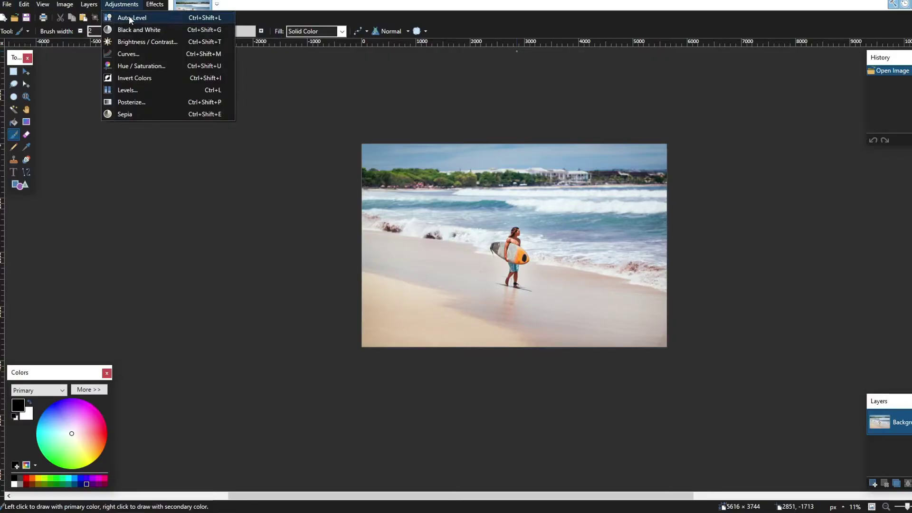
pyautogui.click(129, 17)
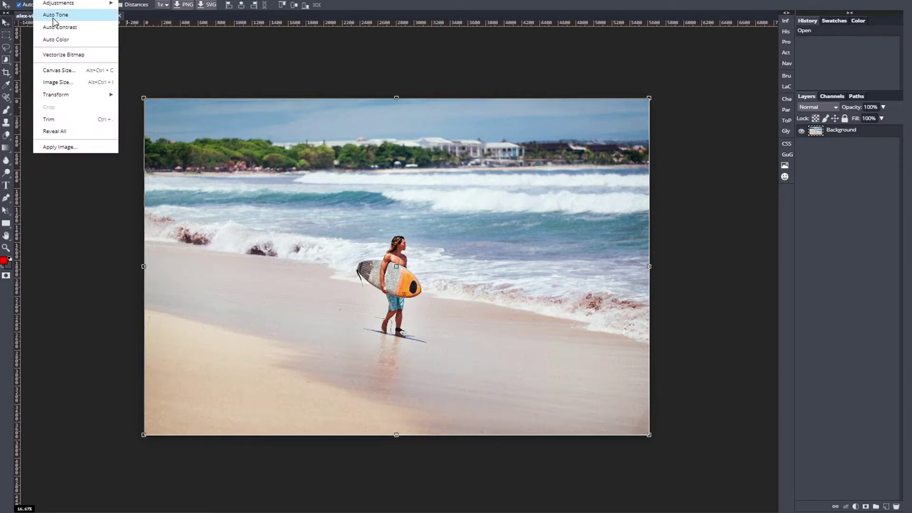
# Step: Apply Auto Tone, Auto Contrast and then Auto Color to the beach photo
pyautogui.click(56, 23)
pyautogui.click(61, 27)
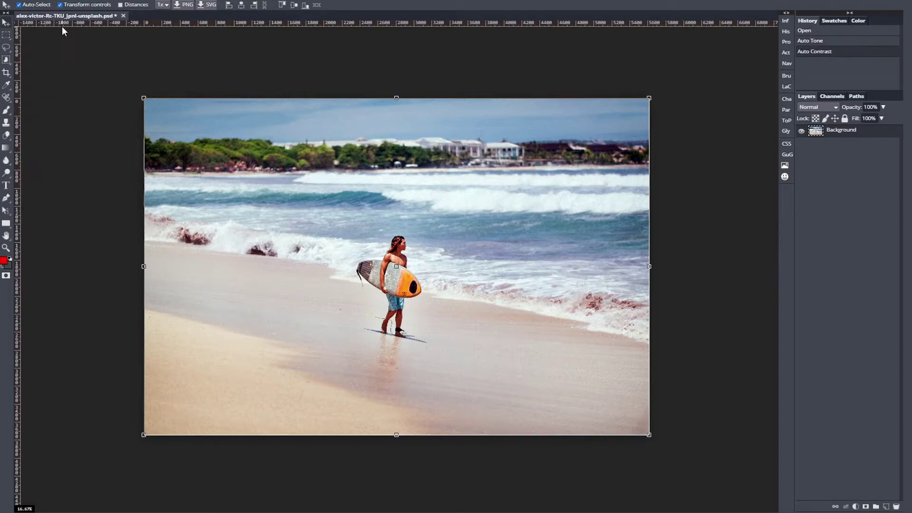
pyautogui.click(48, 0)
pyautogui.click(68, 40)
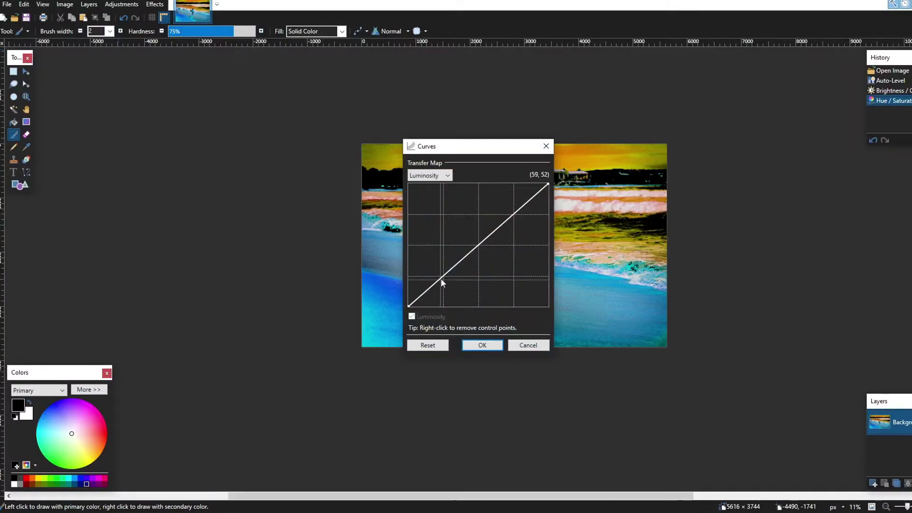
# Step: Bend the curve, set Hue to 180 and Saturation to 100, and bring up Oil Paint
pyautogui.moveTo(441, 278); pyautogui.dragTo(442, 293)
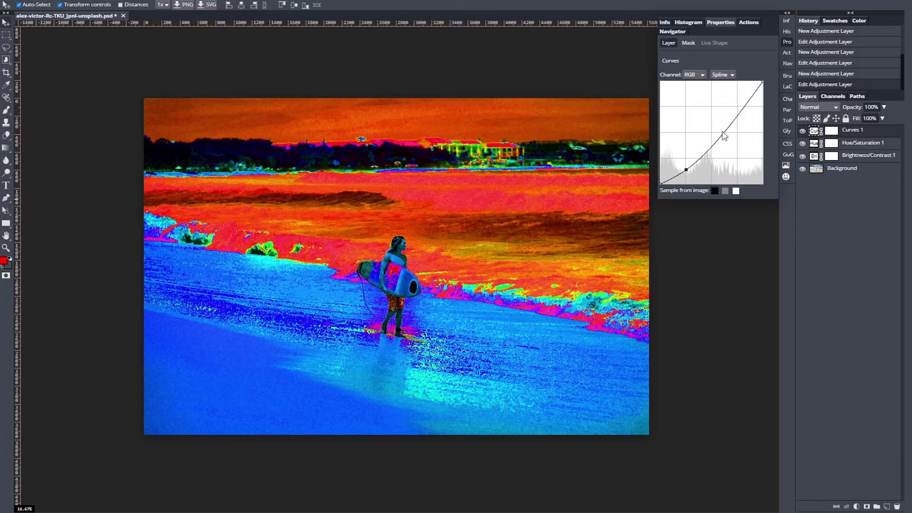
pyautogui.moveTo(737, 125); pyautogui.dragTo(738, 90)
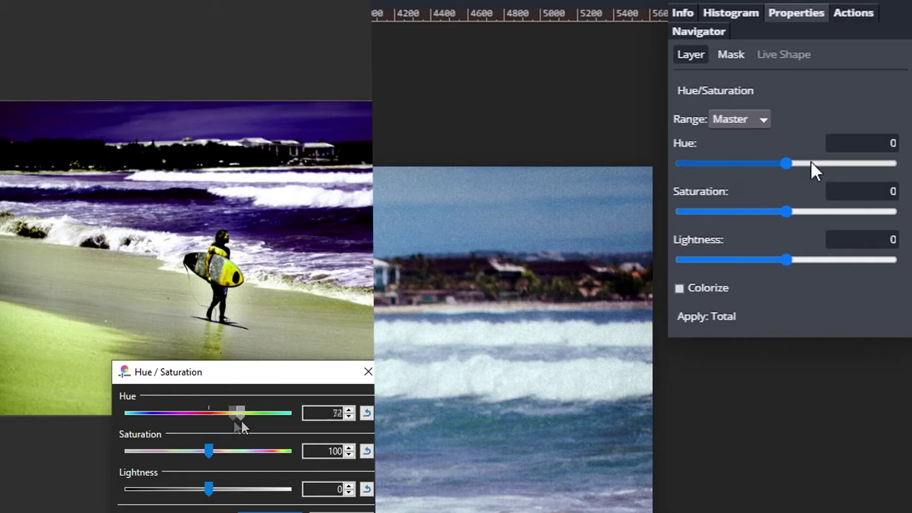
pyautogui.moveTo(238, 423); pyautogui.dragTo(322, 427)
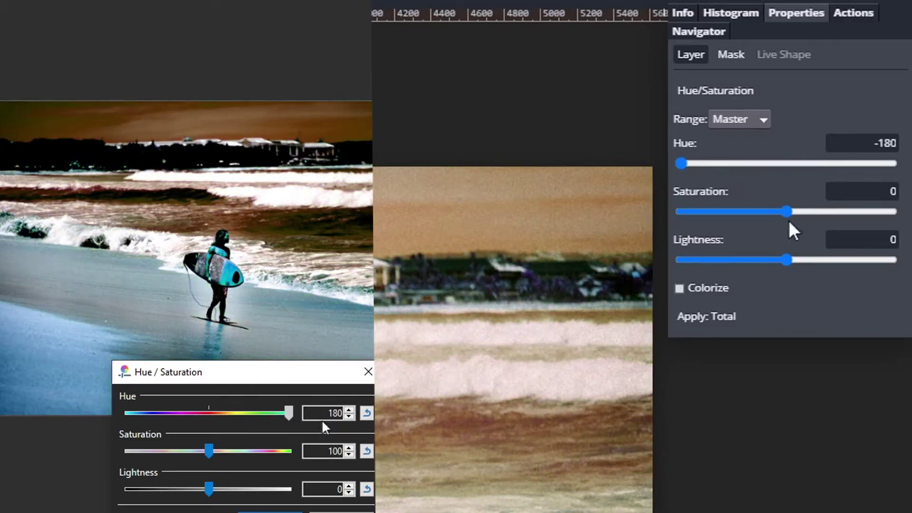
pyautogui.moveTo(792, 231); pyautogui.dragTo(883, 220)
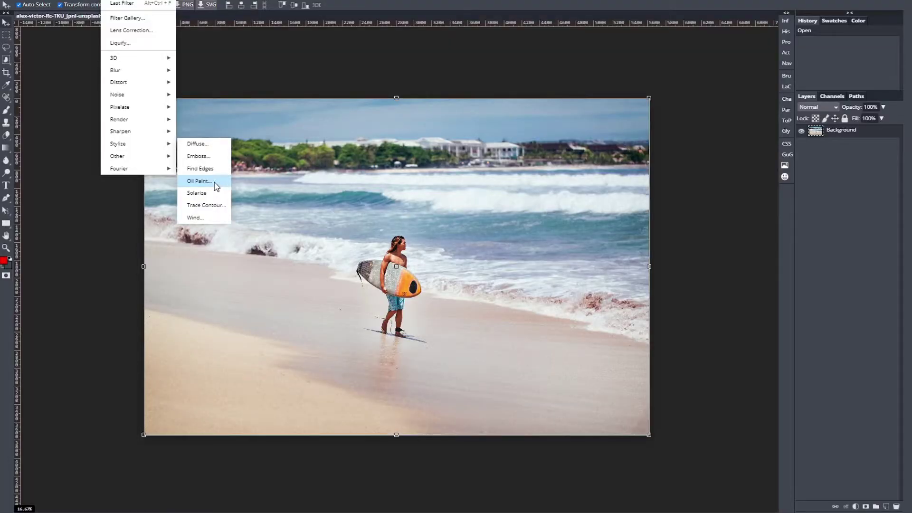
pyautogui.click(199, 182)
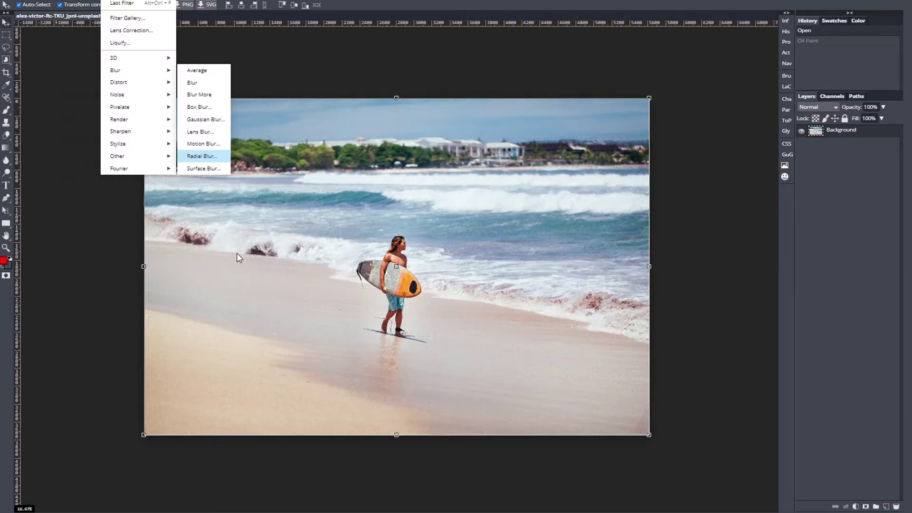
# Step: Apply a Spin radial blur with amount 10 to the photo, then undo it
pyautogui.press('Return')
pyautogui.click(111, 94)
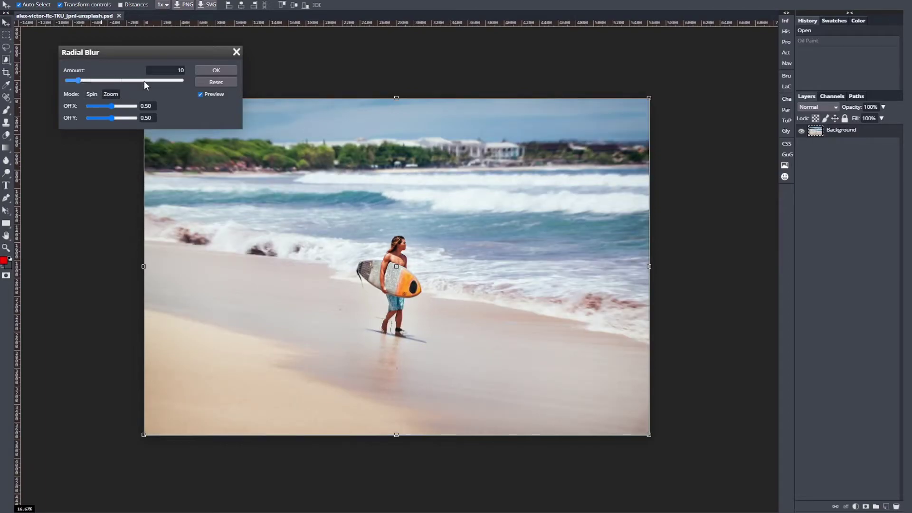
pyautogui.scroll(1, 121, 81)
pyautogui.scroll(20, 139, 82)
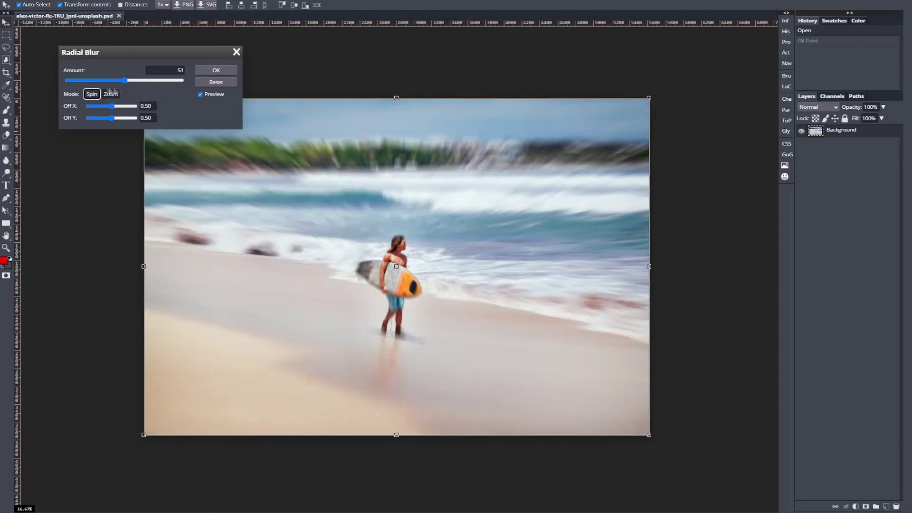
pyautogui.click(101, 95)
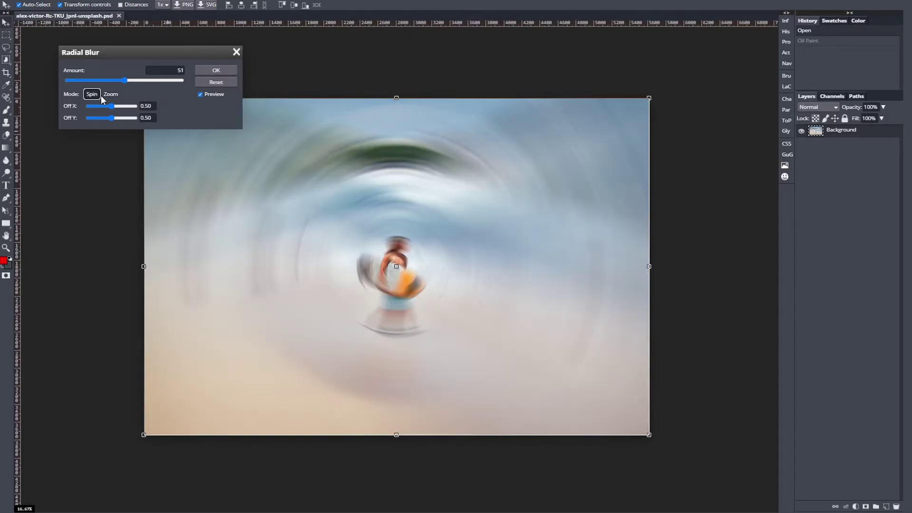
pyautogui.write('10')
pyautogui.click(176, 100)
pyautogui.click(220, 70)
pyautogui.hotkey('ctrl', 'z')
# Step: Preview a Twirl distortion, discard it, and open the Filter Gallery
pyautogui.click(114, 0)
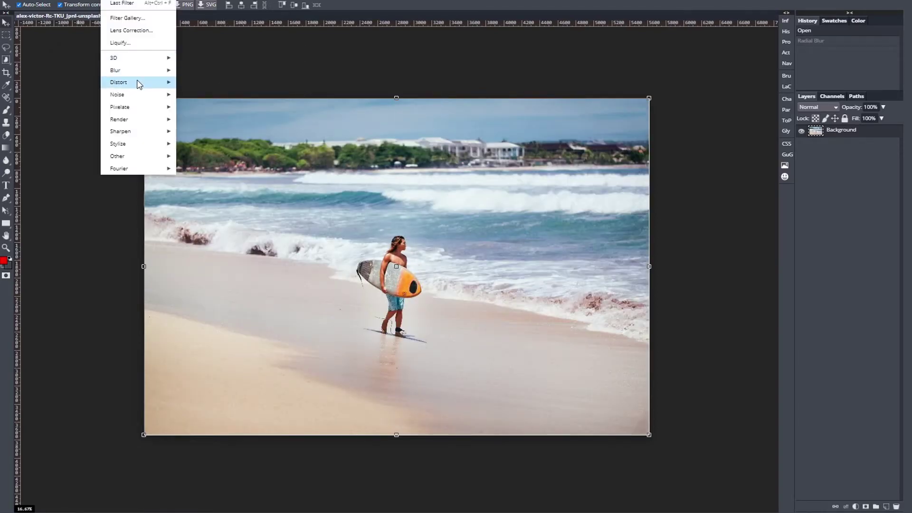
pyautogui.moveTo(142, 83)
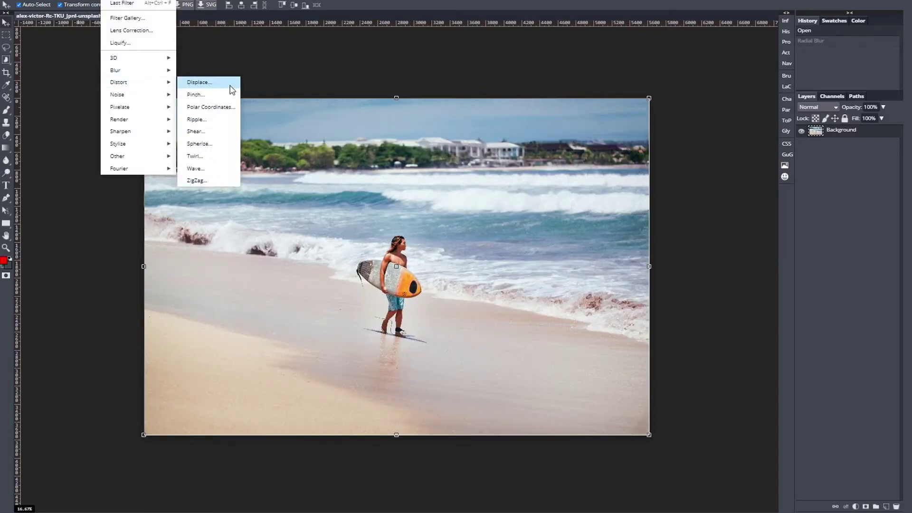
pyautogui.click(213, 157)
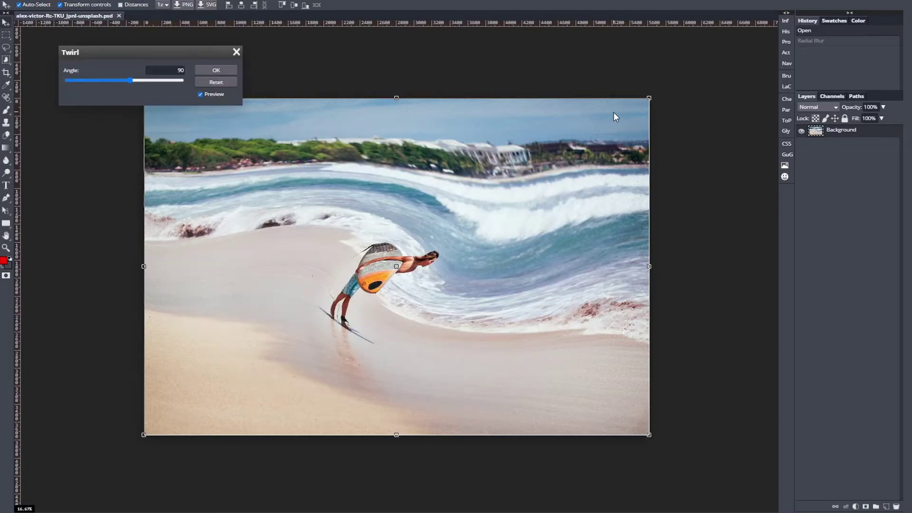
pyautogui.click(236, 52)
pyautogui.click(114, 1)
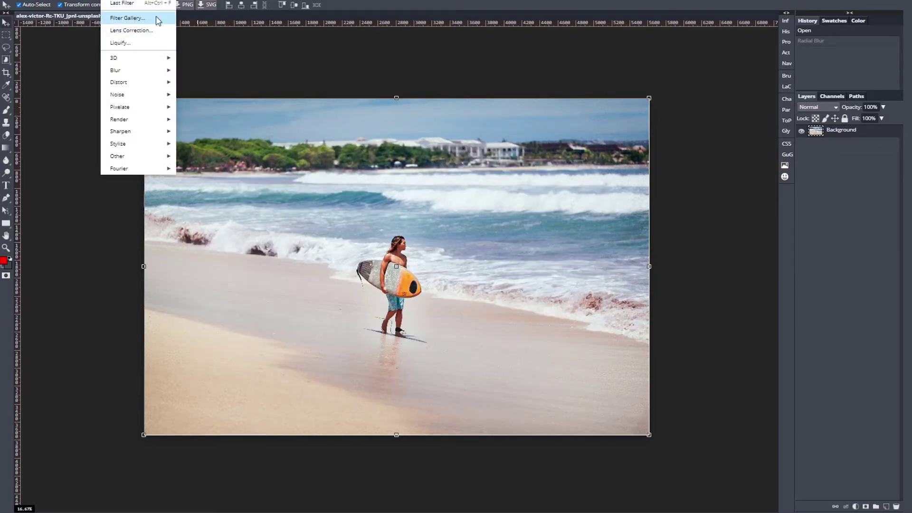
pyautogui.click(127, 18)
pyautogui.scroll(-5, 611, 251)
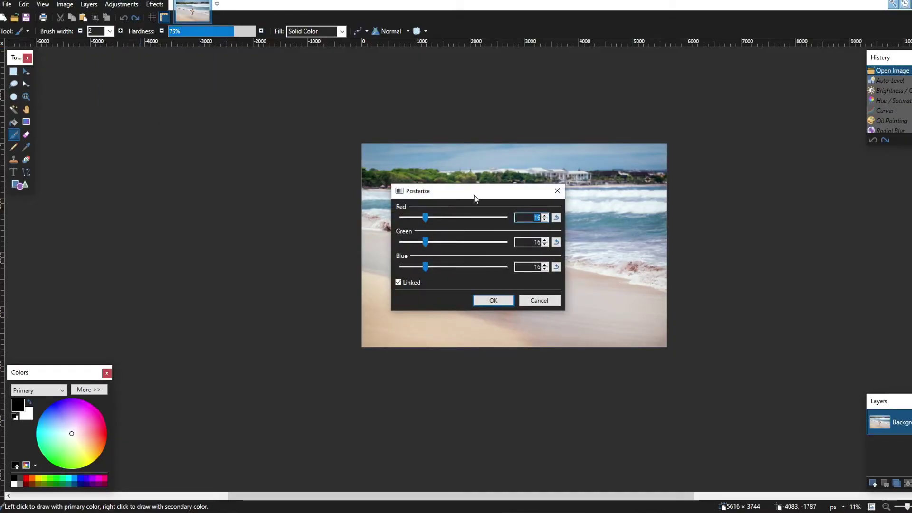
# Step: Posterize with separate Red, Blue and Green (60) levels, then relink all channels at 7
pyautogui.moveTo(475, 198); pyautogui.dragTo(432, 402)
pyautogui.click(455, 377)
pyautogui.click(429, 442)
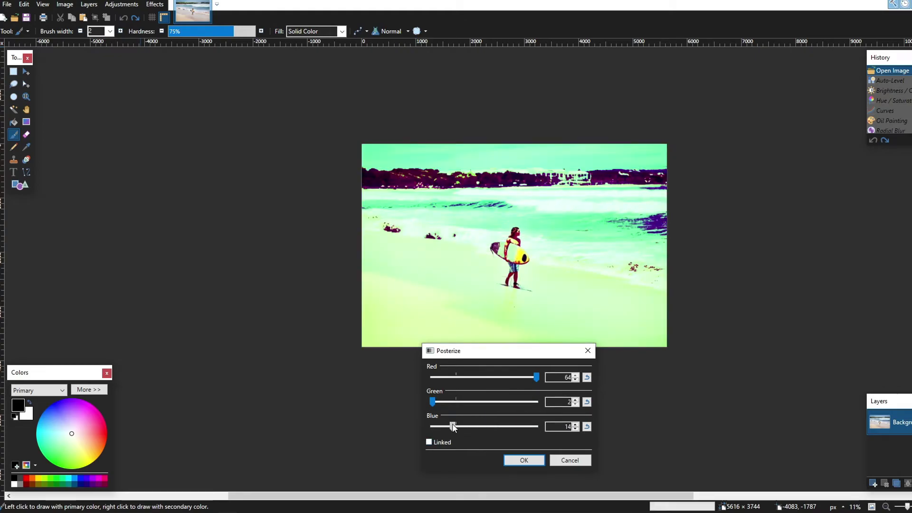
pyautogui.moveTo(435, 401); pyautogui.dragTo(398, 426)
pyautogui.moveTo(436, 402); pyautogui.dragTo(460, 377)
pyautogui.click(440, 442)
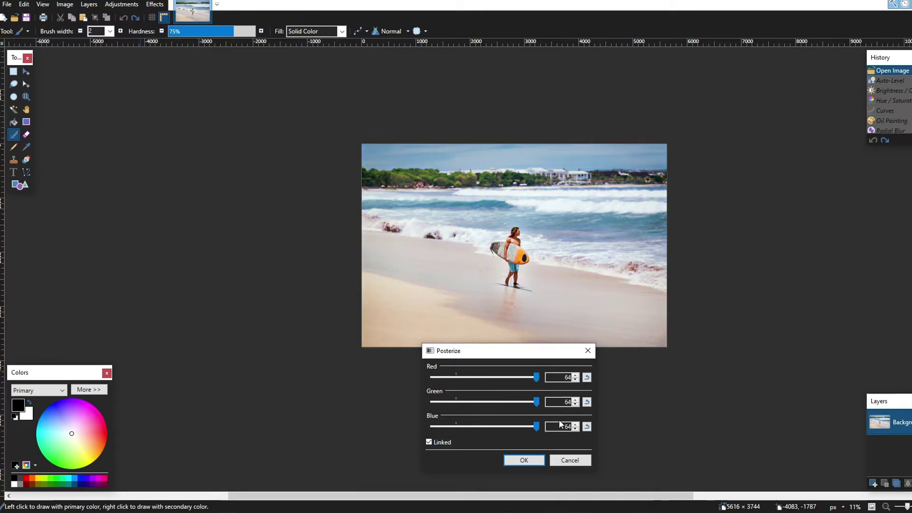
pyautogui.moveTo(525, 427); pyautogui.dragTo(502, 404)
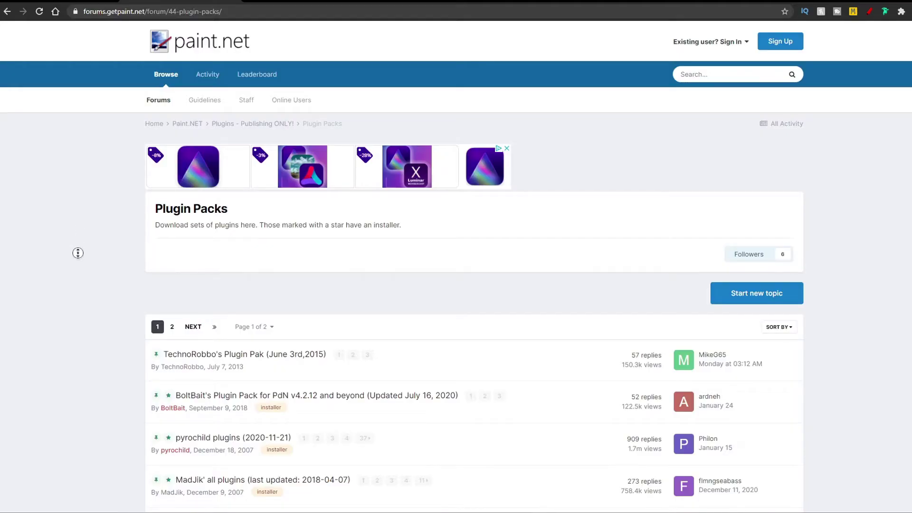
pyautogui.scroll(-3, 78, 260)
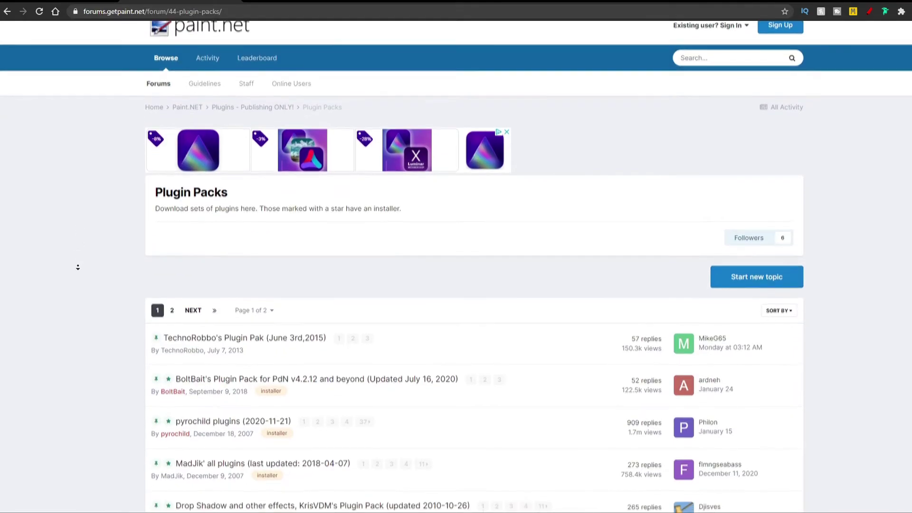
# Step: Scroll to page 2 of Plugin Packs, then set Photopea Brightness -41, Contrast 53
pyautogui.scroll(-3, 77, 268)
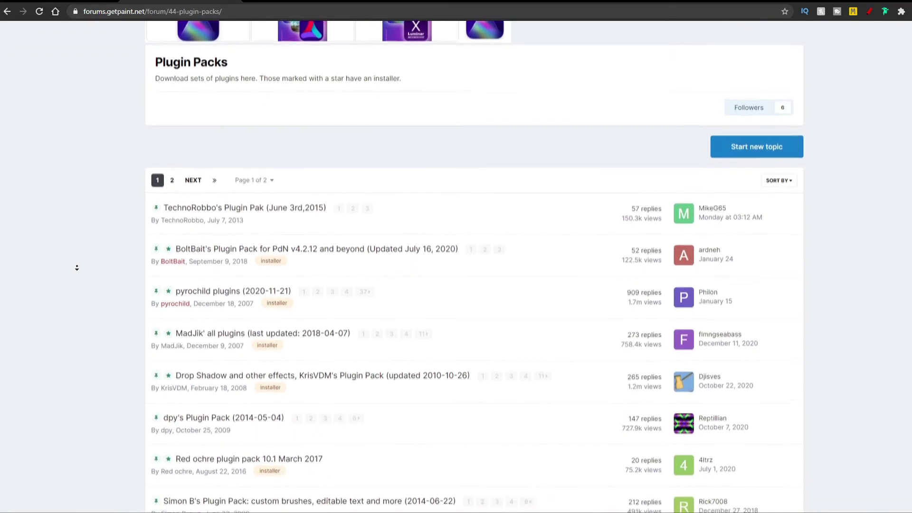
pyautogui.scroll(-3, 77, 268)
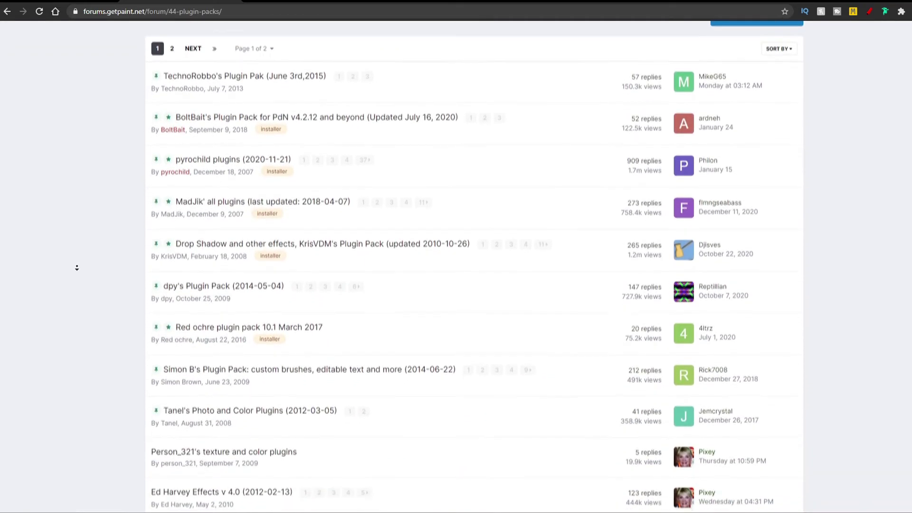
pyautogui.scroll(-3, 77, 268)
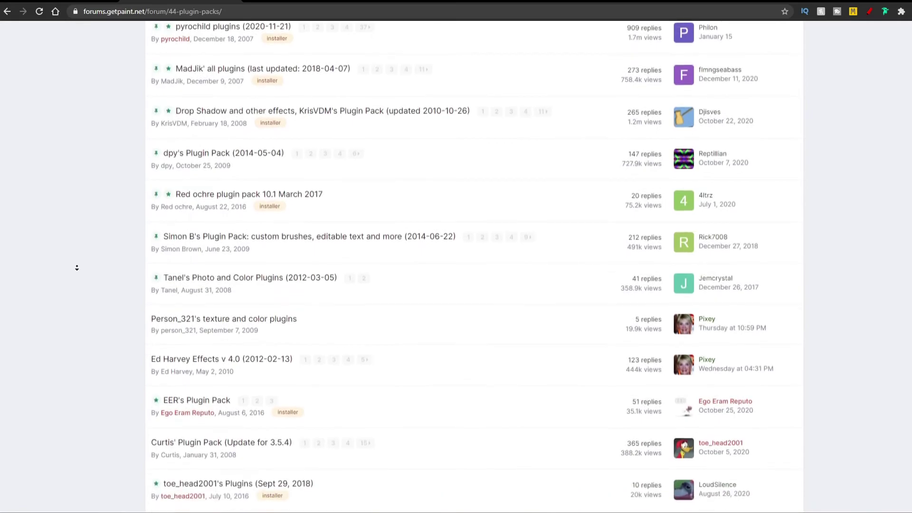
pyautogui.scroll(-3, 77, 268)
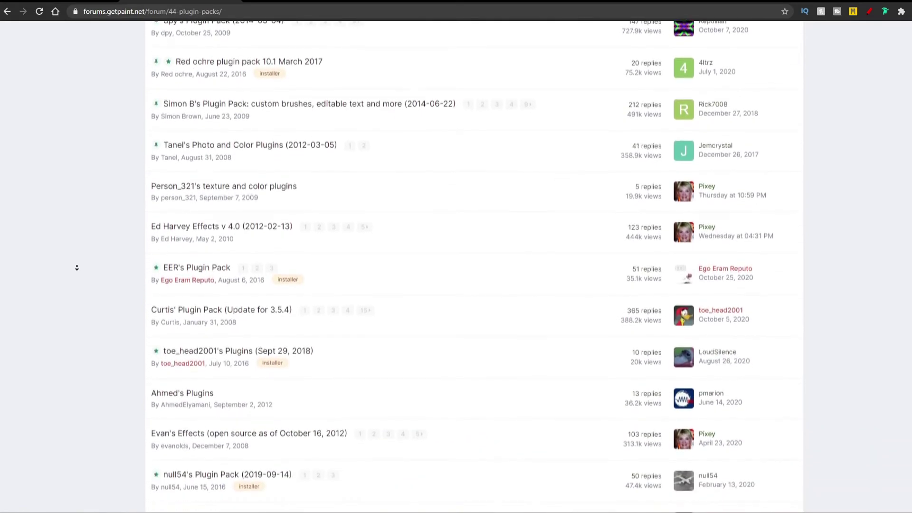
pyautogui.scroll(-3, 77, 268)
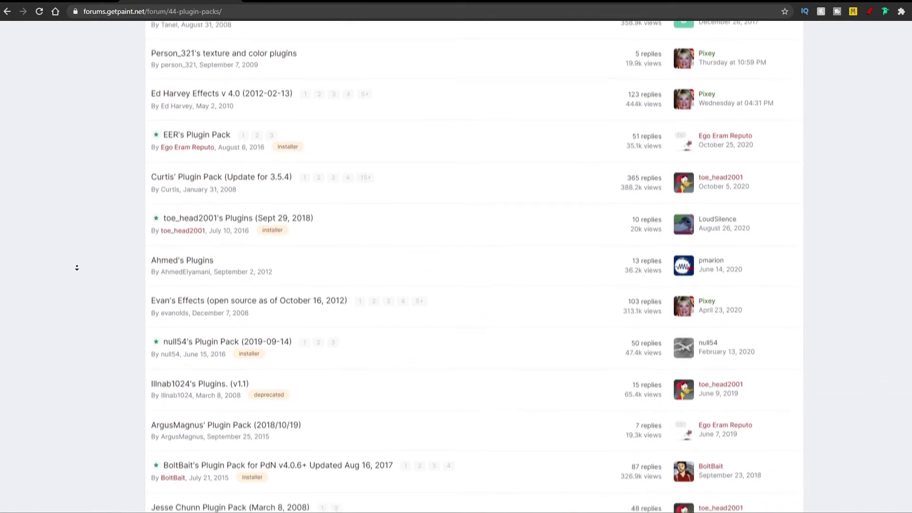
pyautogui.scroll(-3, 76, 268)
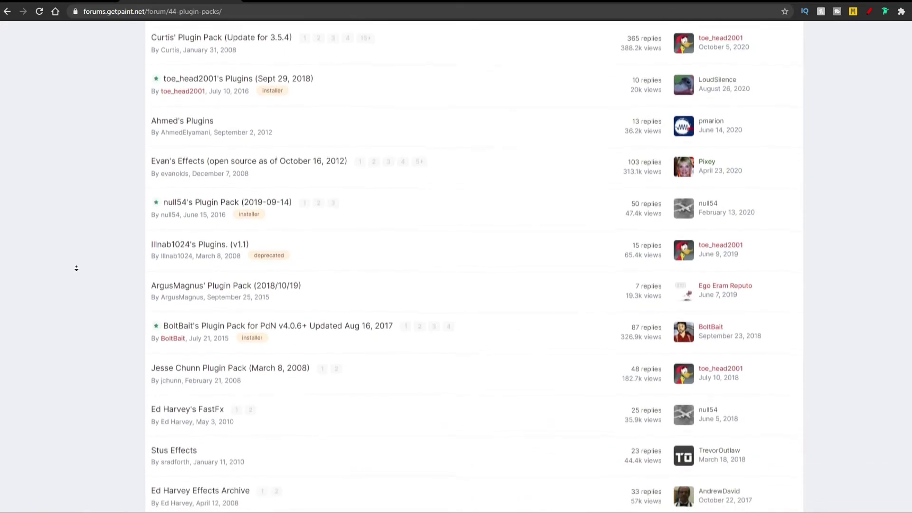
pyautogui.scroll(-1, 76, 268)
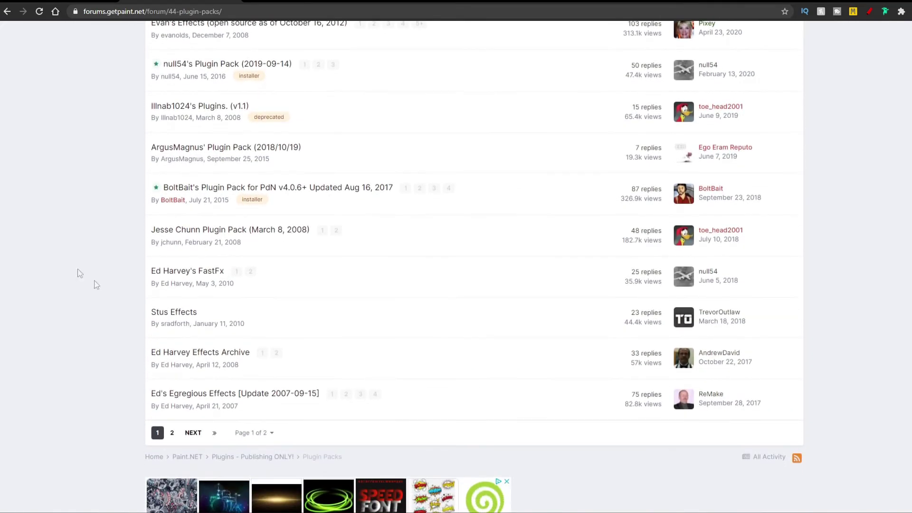
pyautogui.click(210, 434)
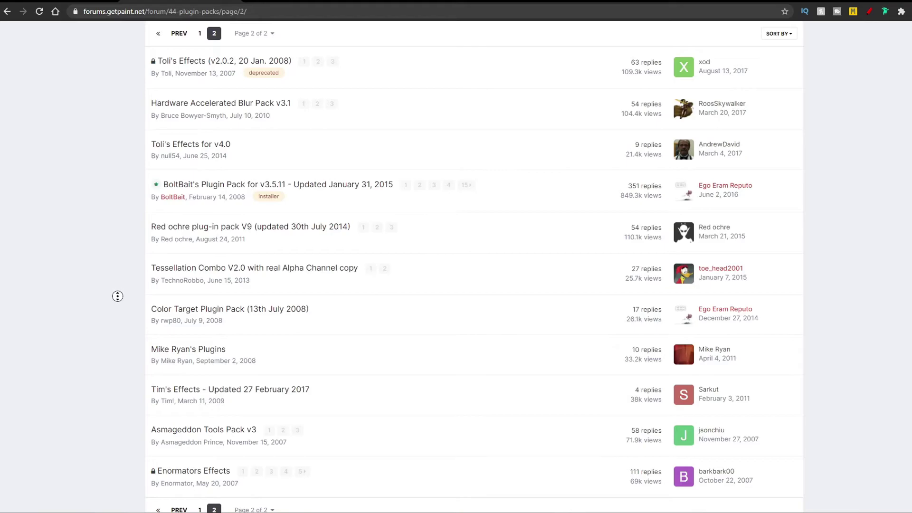
pyautogui.scroll(-2, 118, 296)
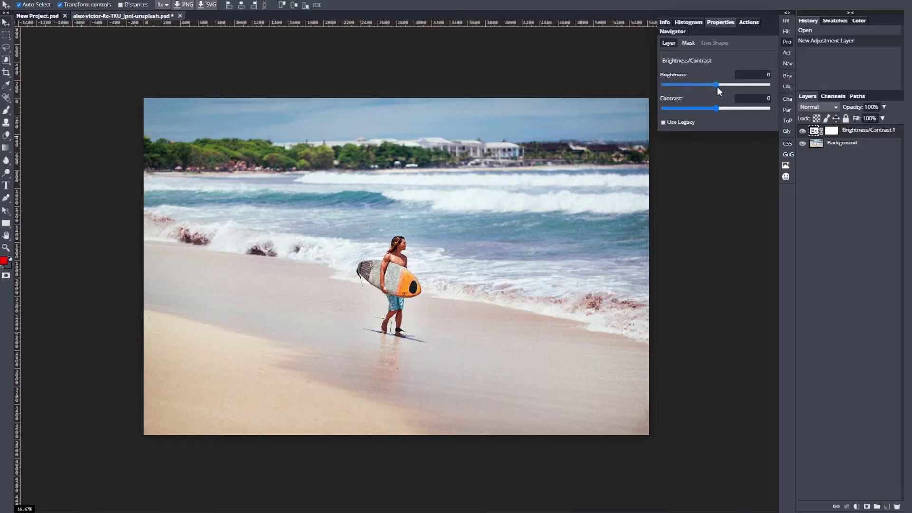
pyautogui.moveTo(716, 87); pyautogui.dragTo(742, 107)
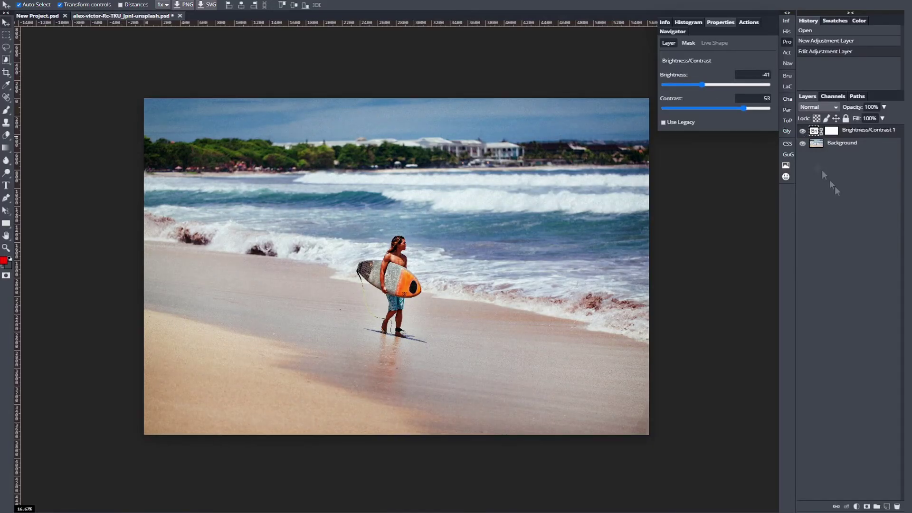
# Step: Add a Curves adjustment layer with an S-curve darkening shadows and lifting highlights
pyautogui.click(843, 142)
pyautogui.click(856, 507)
pyautogui.click(830, 303)
pyautogui.moveTo(686, 157); pyautogui.dragTo(687, 166)
pyautogui.moveTo(732, 113); pyautogui.dragTo(744, 98)
# Step: Add Hue/Saturation (Saturation 32) and Color Balance layers, shifting shadows toward red, away from green
pyautogui.click(856, 506)
pyautogui.click(879, 350)
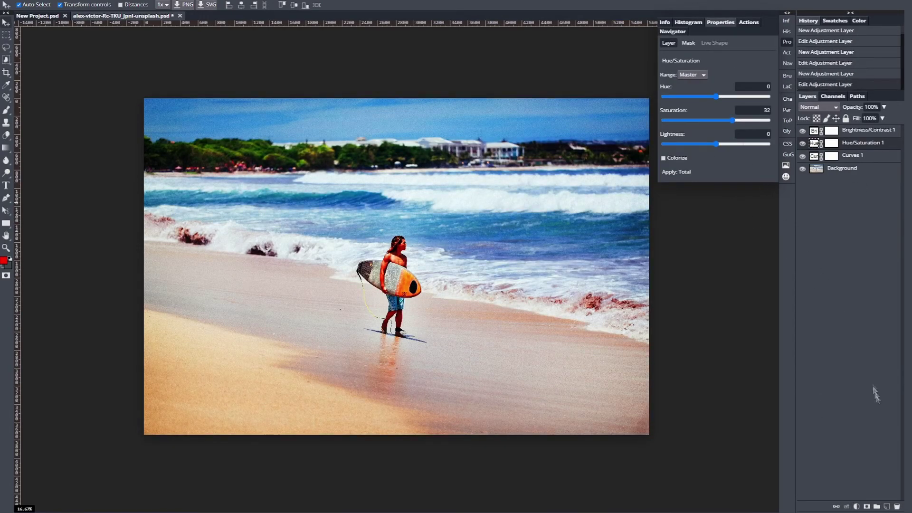
pyautogui.click(857, 506)
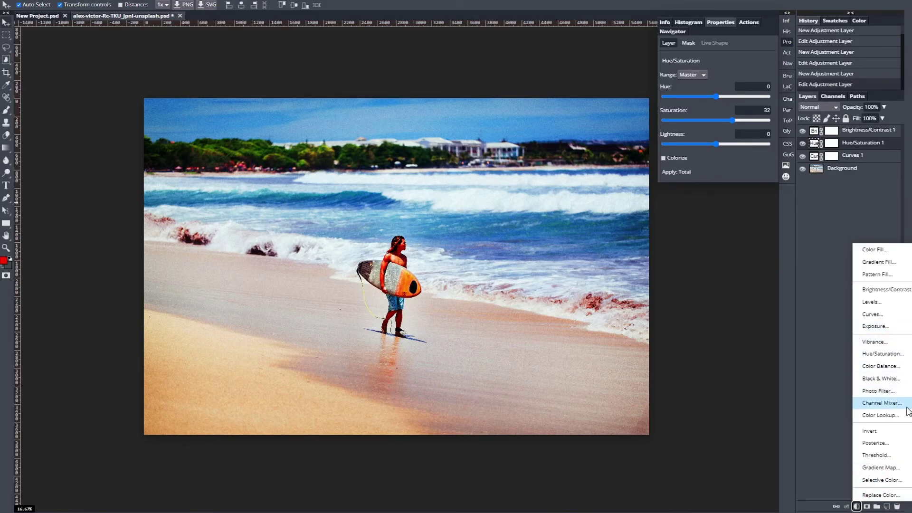
pyautogui.click(881, 366)
pyautogui.moveTo(674, 101); pyautogui.dragTo(693, 121)
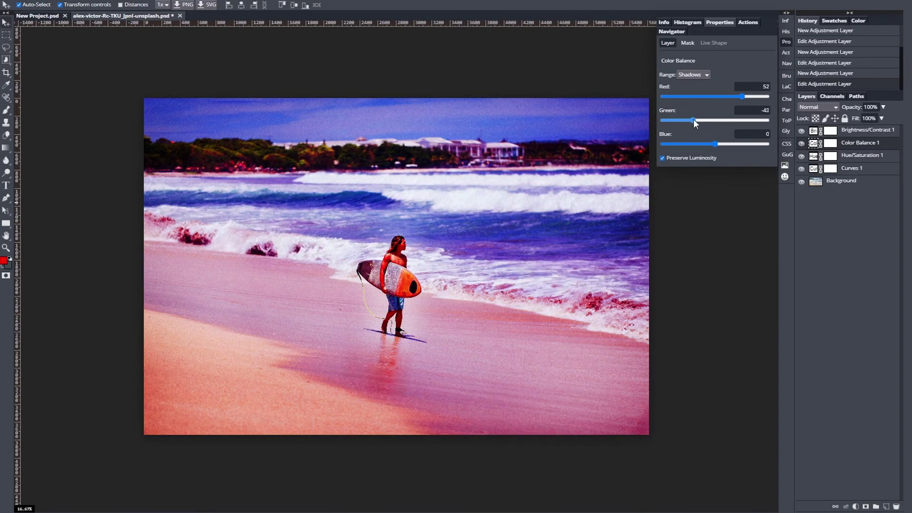
pyautogui.moveTo(734, 151); pyautogui.dragTo(722, 149)
pyautogui.click(750, 260)
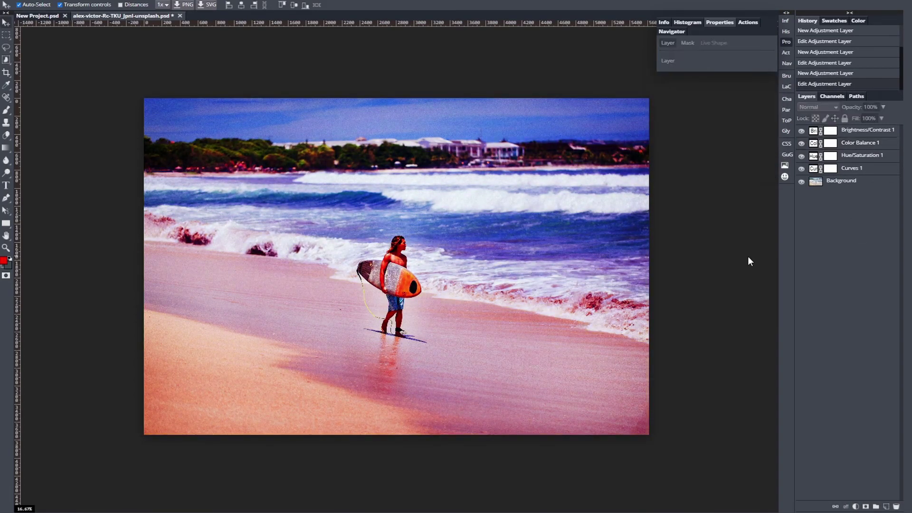
pyautogui.click(123, 1)
pyautogui.moveTo(138, 81)
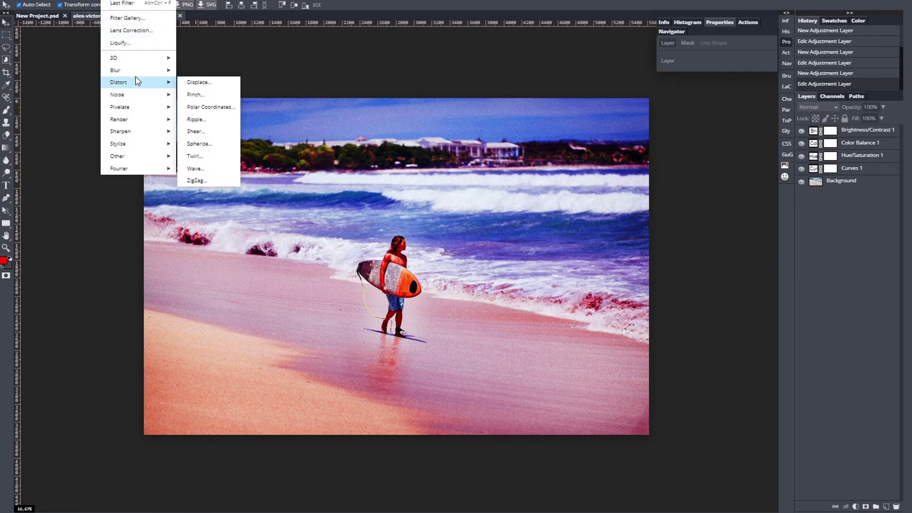